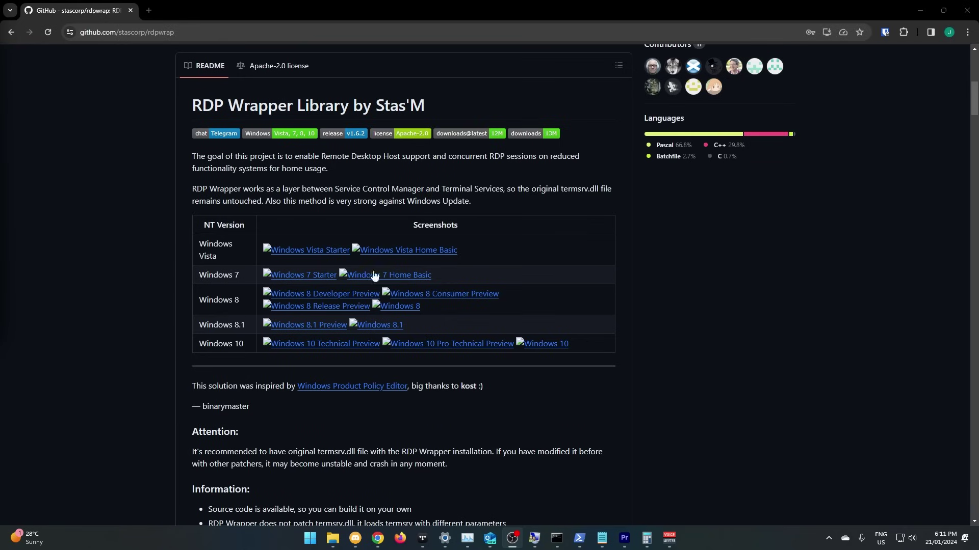
- From the project's Releases page, download the RDPWrap-v1.6.2.zip asset of v1.6.2
scroll(676, 346, up, 7)
click(668, 327)
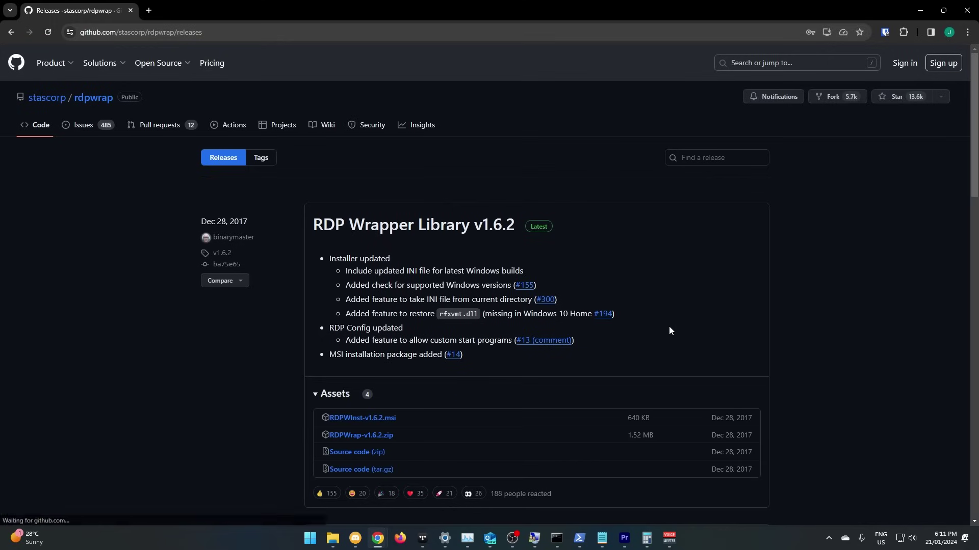
click(356, 436)
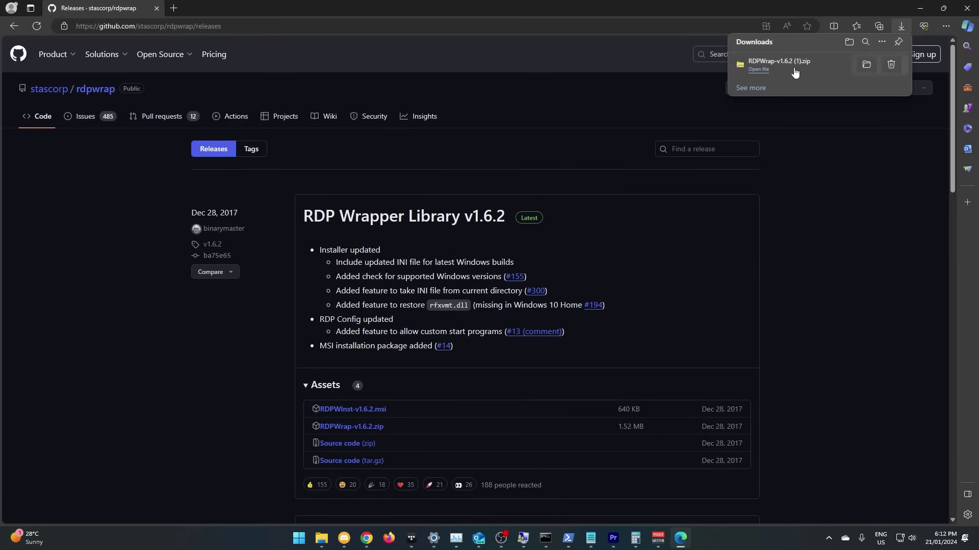
- Extract the downloaded RDPWrap-v1.6.2.zip into the suggested folder
click(755, 75)
click(311, 54)
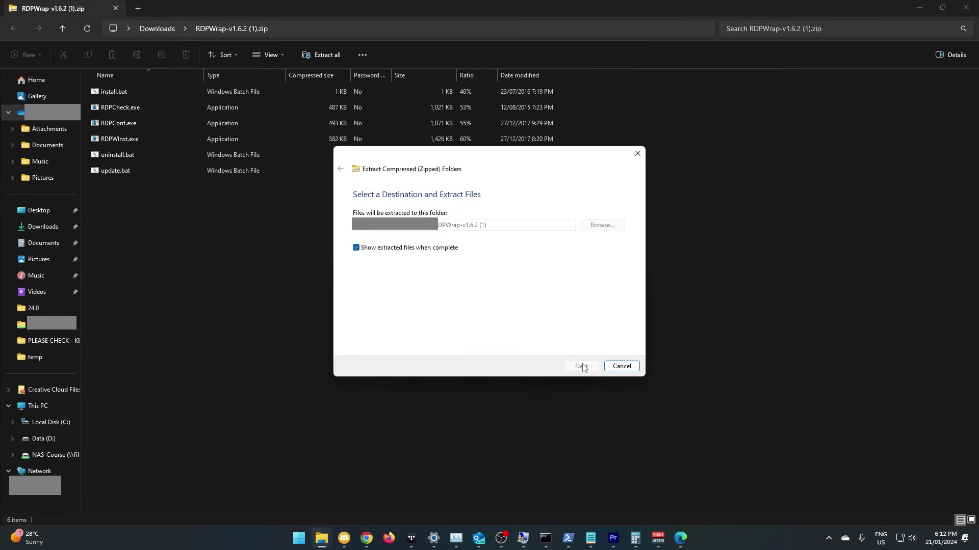
click(582, 367)
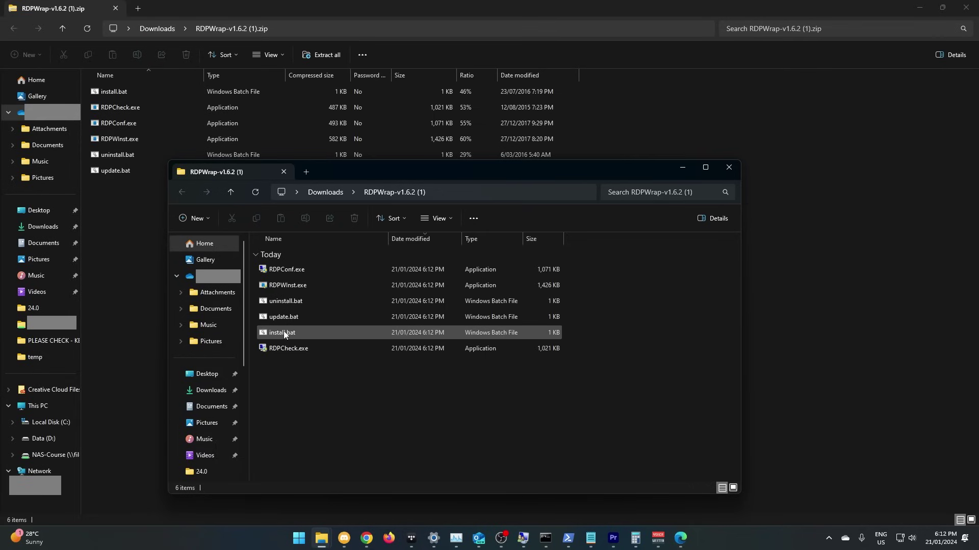
- Launch RDPConf.exe from the extracted RDPWrap folder
click(283, 333)
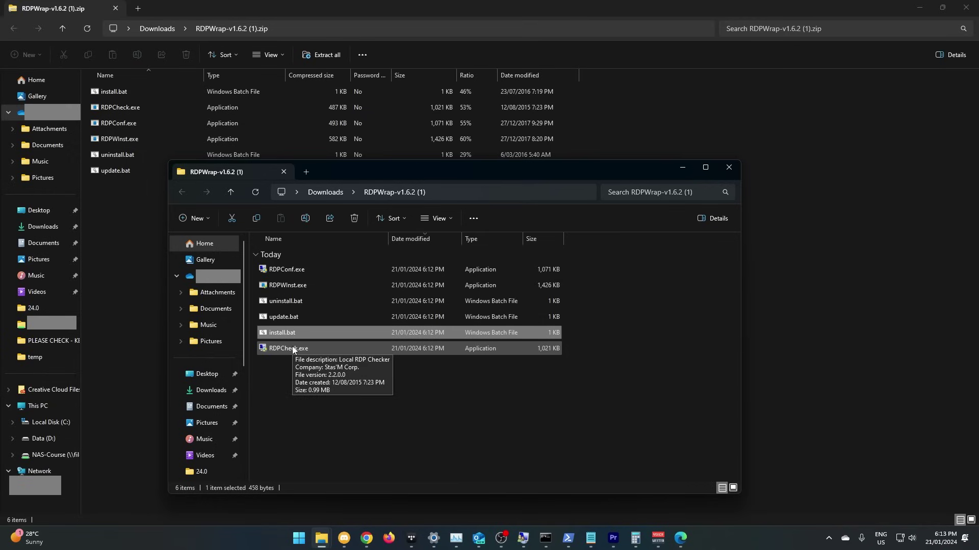
click(288, 274)
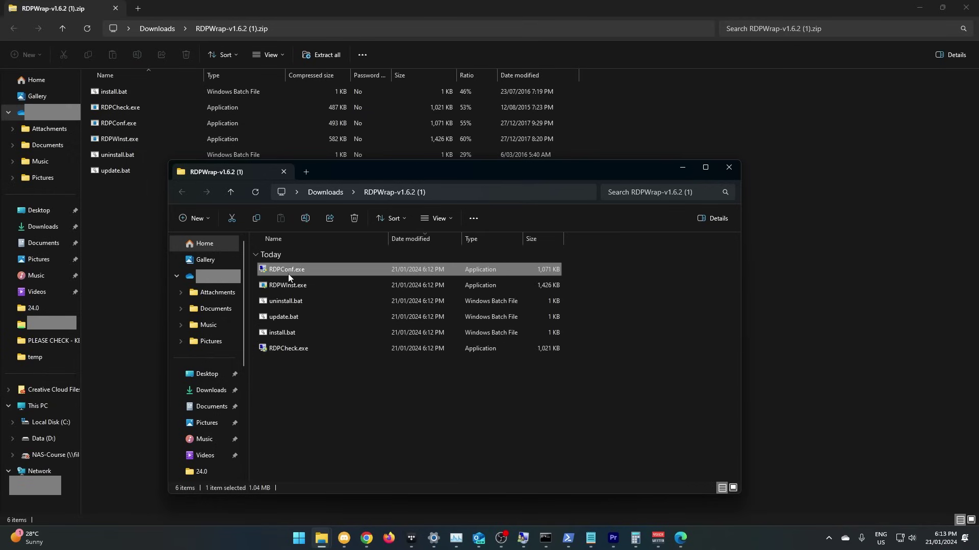
double_click(288, 274)
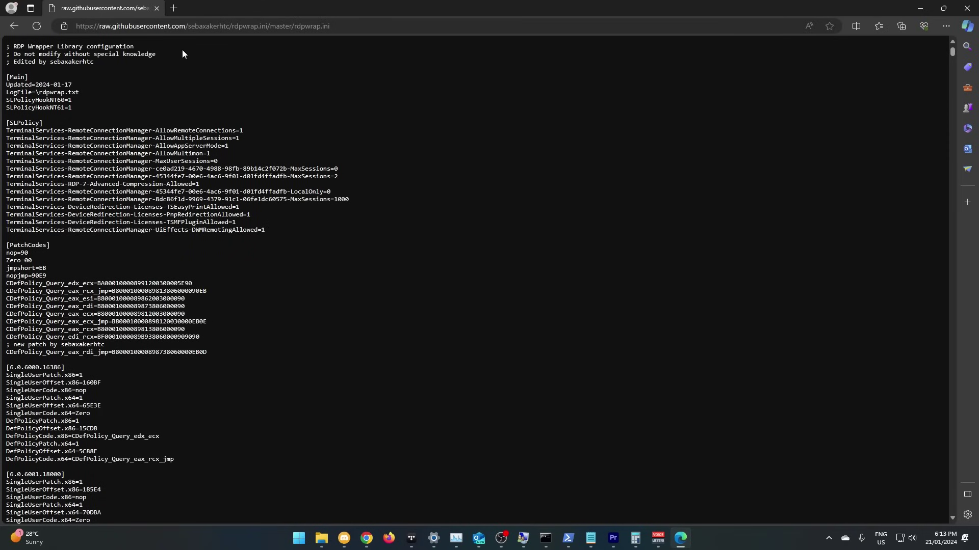
- Save the raw page as rdpwrap.ini (All files type) in Downloads, overwriting the older copy
right_click(408, 151)
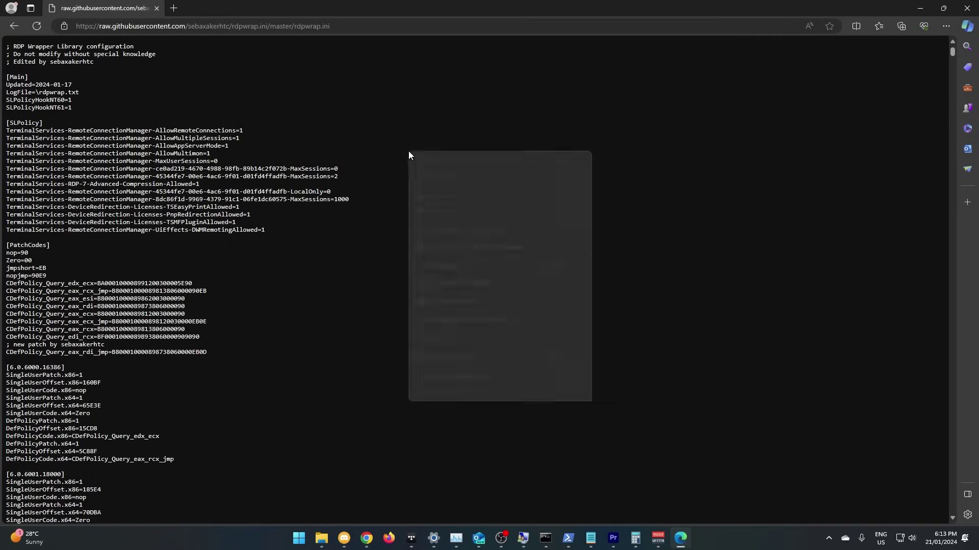
click(438, 199)
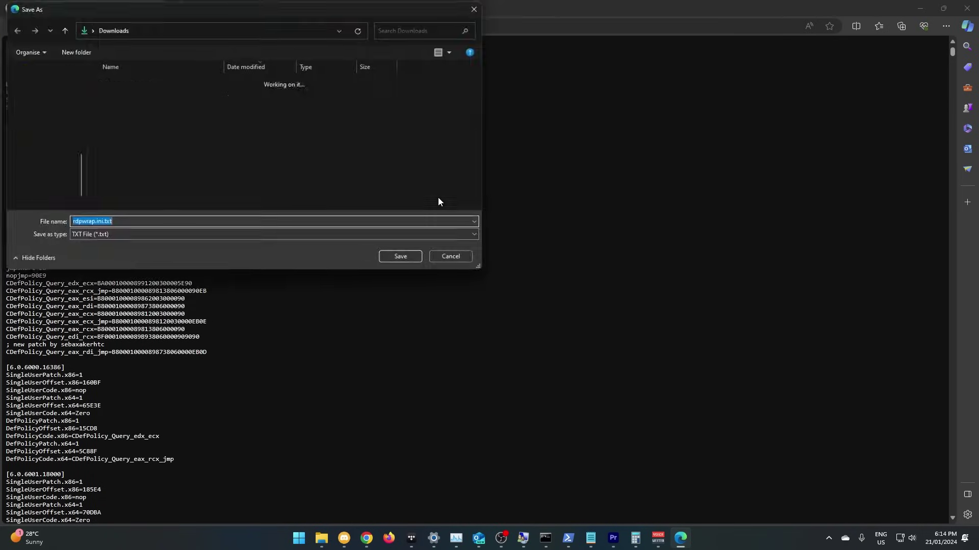
click(135, 235)
click(134, 243)
click(119, 223)
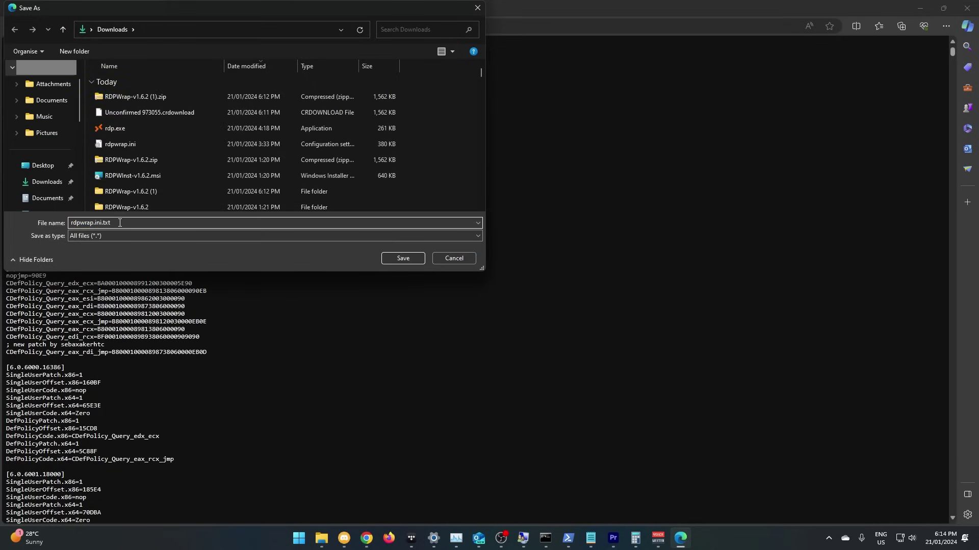
click(394, 261)
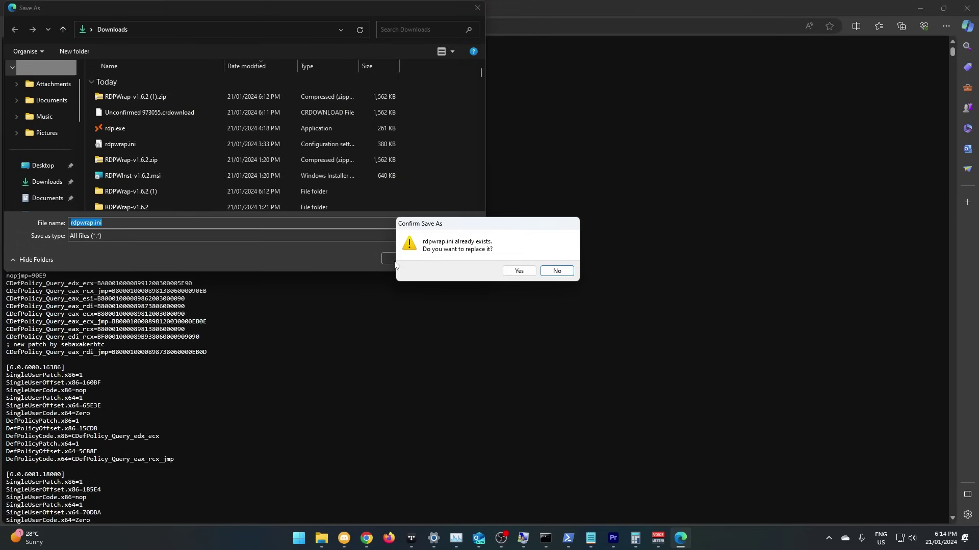
click(515, 269)
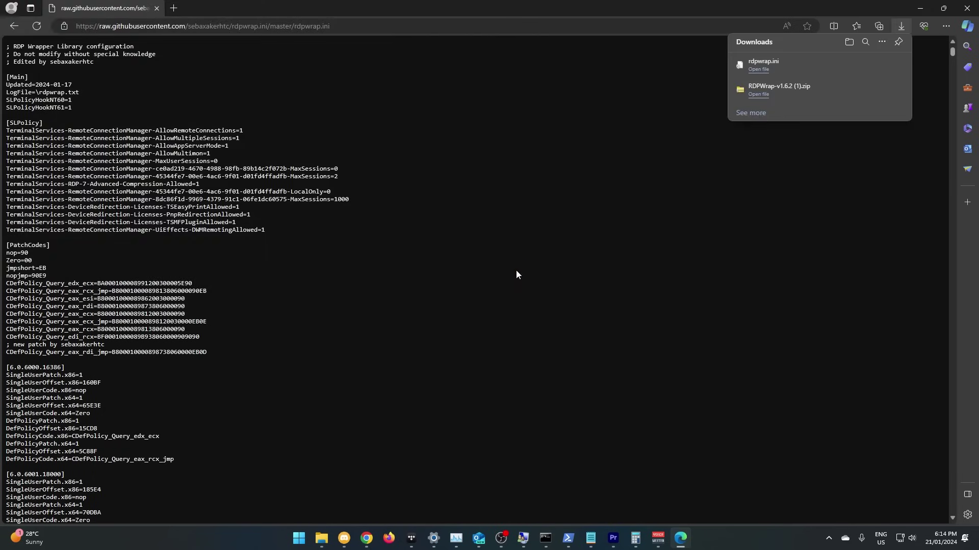
- Replace rdpwrap.ini in C:\Program Files\RDP Wrapper with the new copy and rerun RDPConf.exe
click(321, 538)
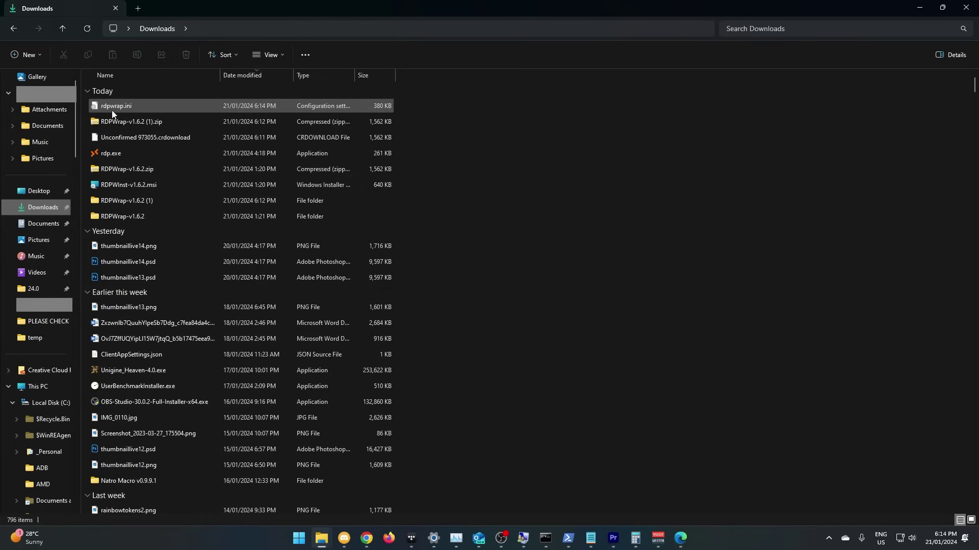
click(372, 106)
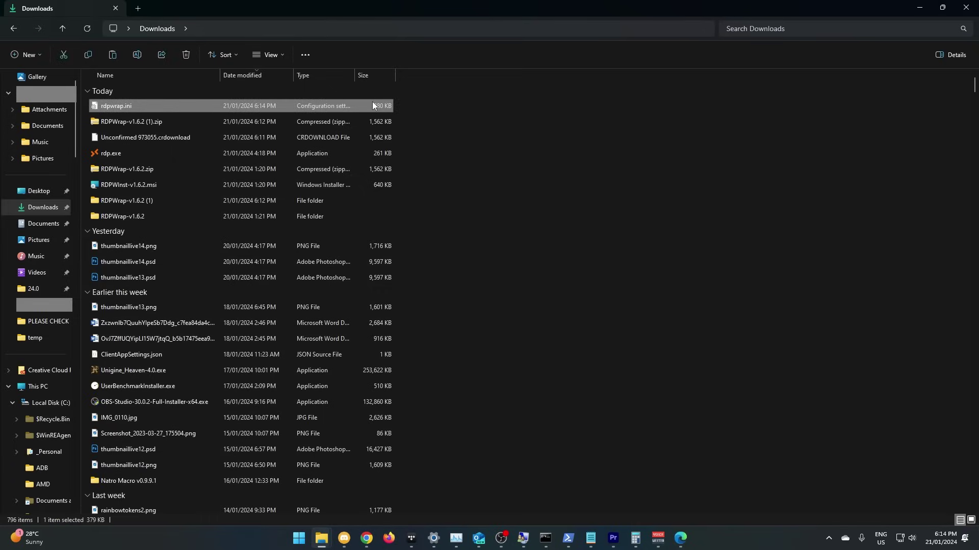
click(42, 388)
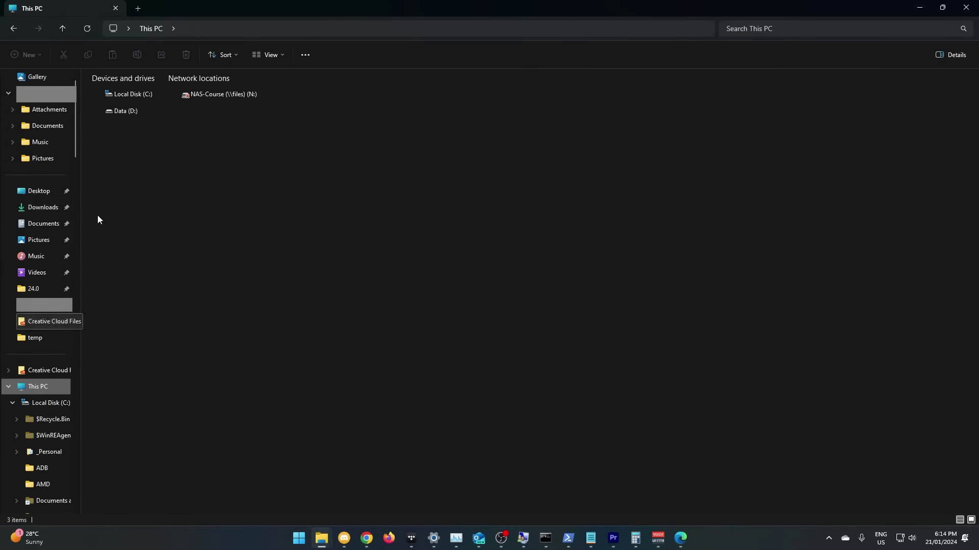
double_click(136, 100)
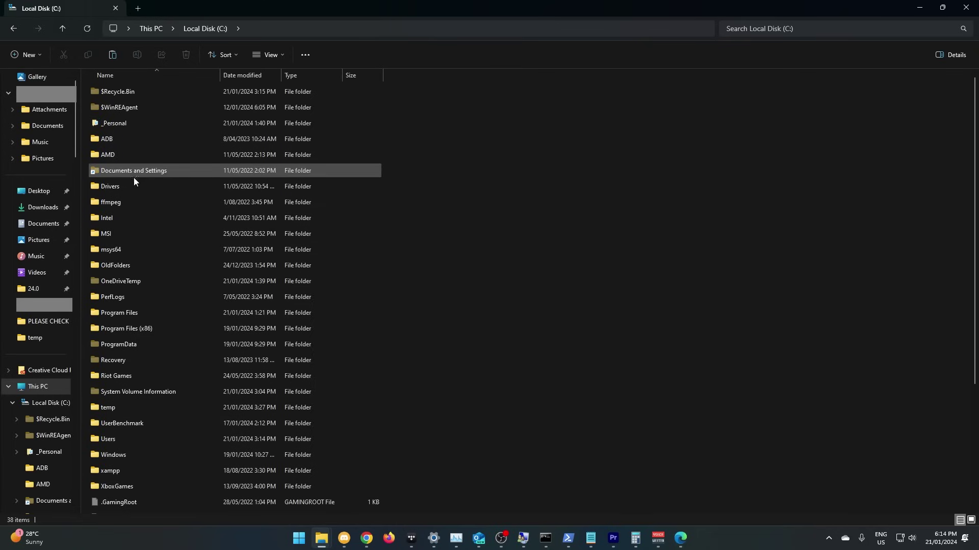
double_click(128, 313)
scroll(121, 317, down, 15)
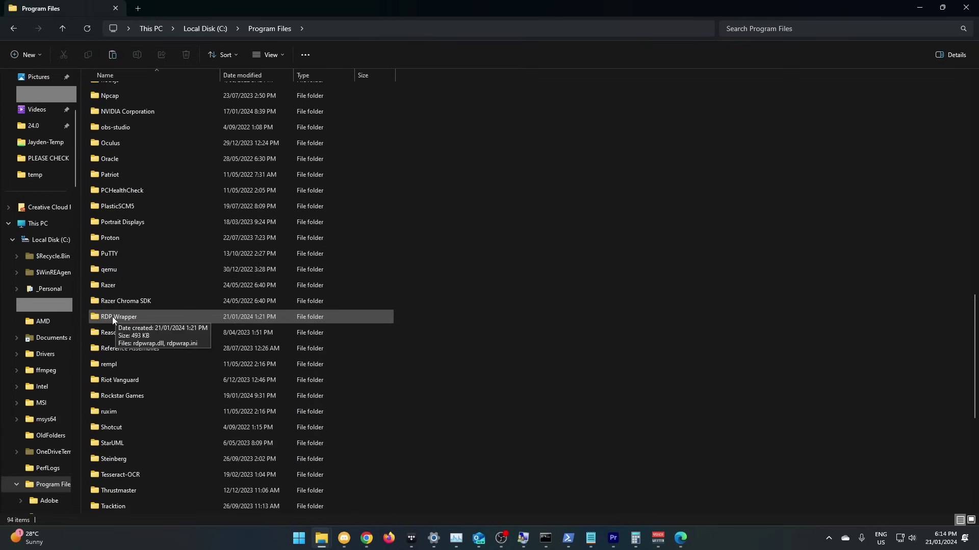
double_click(113, 316)
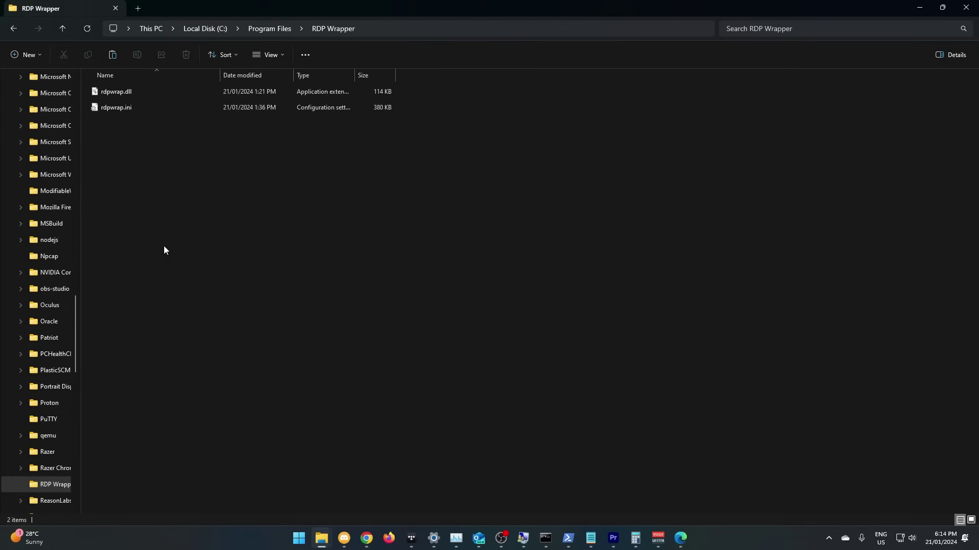
key(ctrl+v)
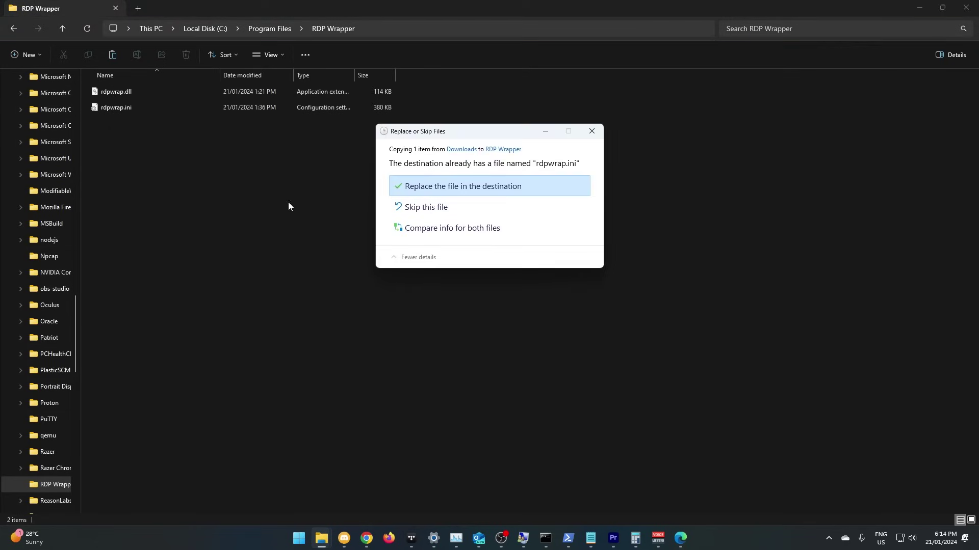
click(454, 184)
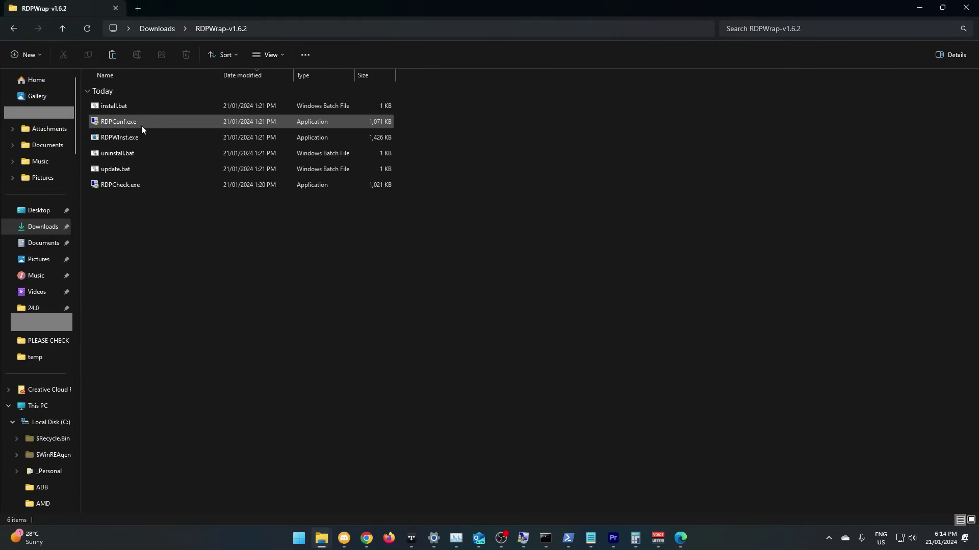
double_click(142, 126)
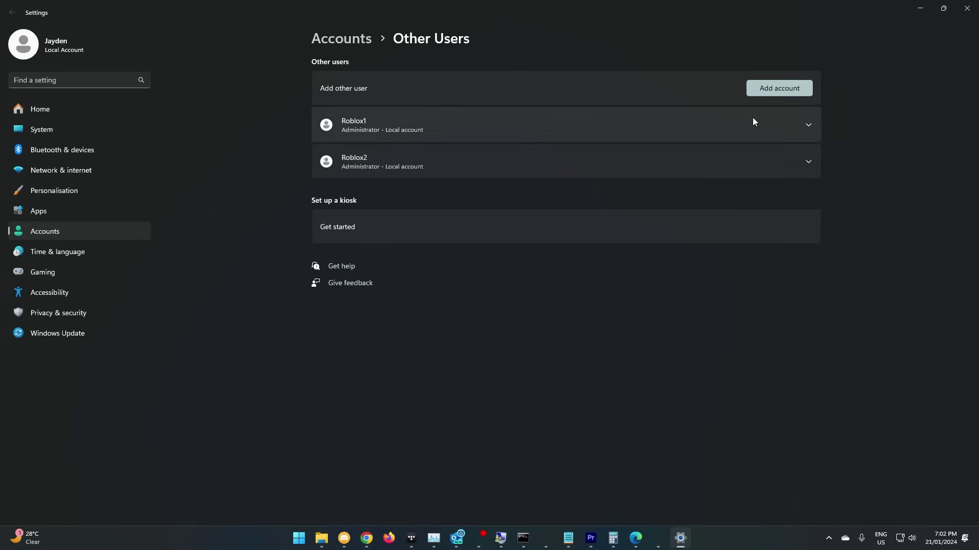
- Start adding another user as a local account without a Microsoft account
click(775, 90)
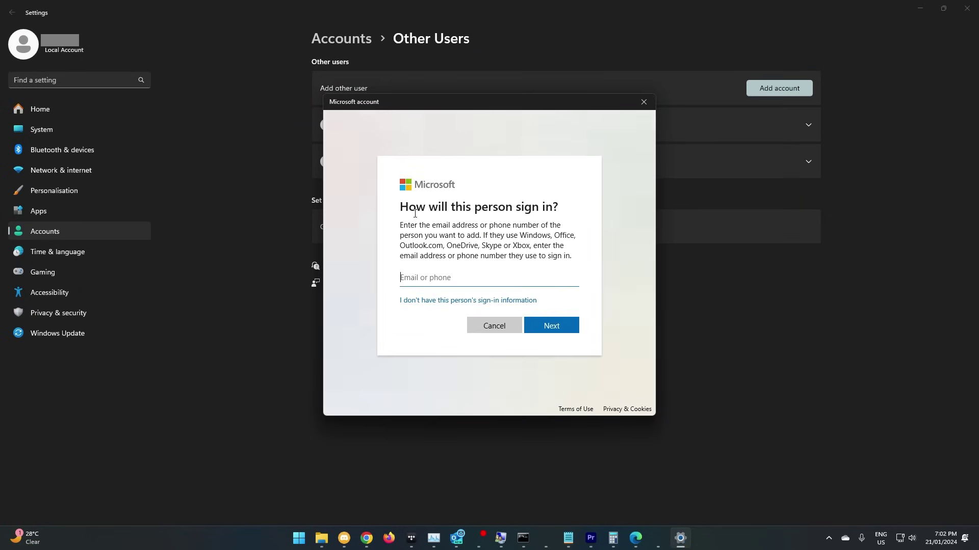
click(443, 302)
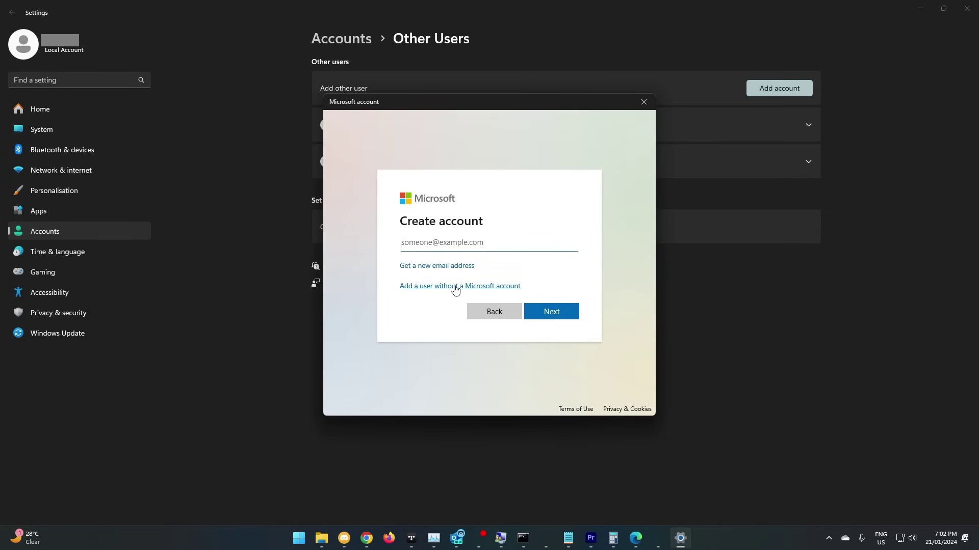
click(454, 286)
- Create the local account Roblox3 with a password and its confirmation
text(Roblox3)
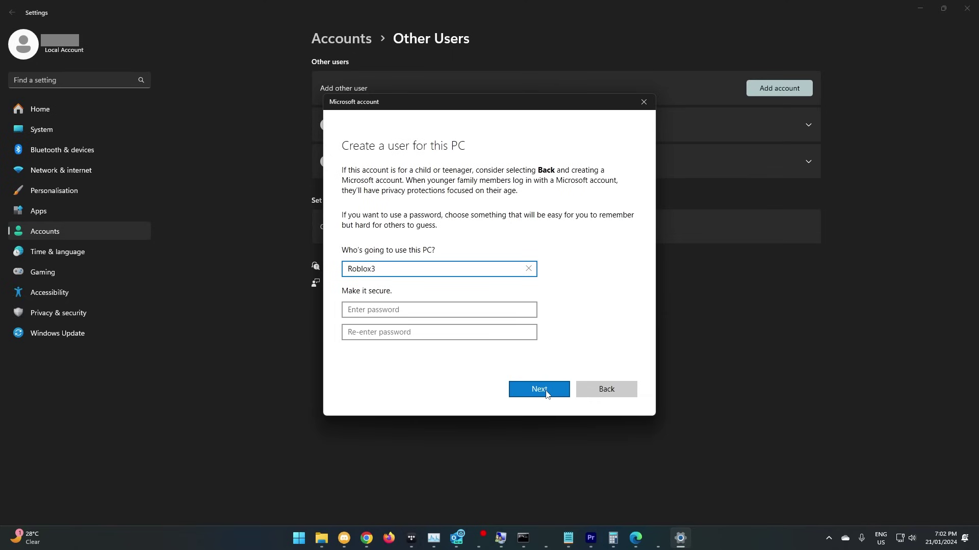
click(425, 310)
text(••••••)
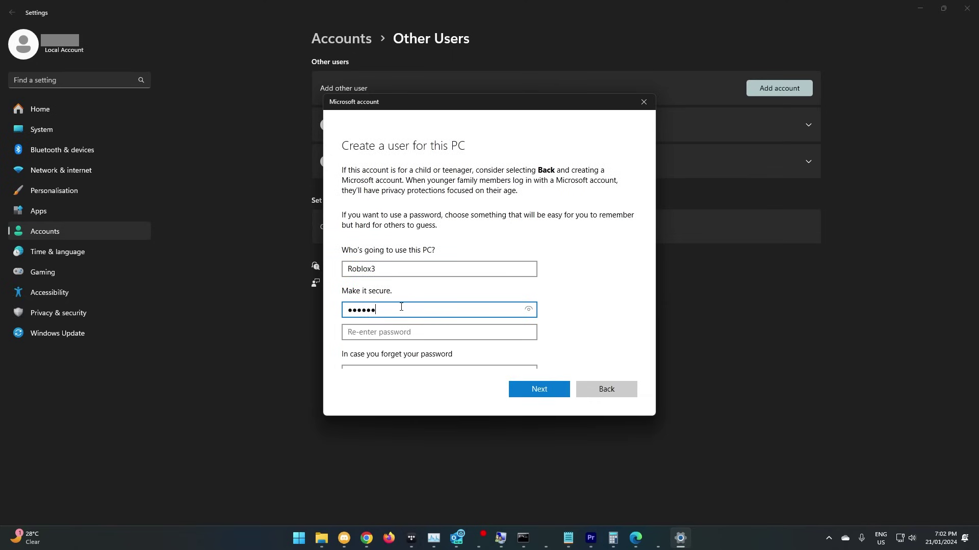
click(439, 333)
text(••••••)
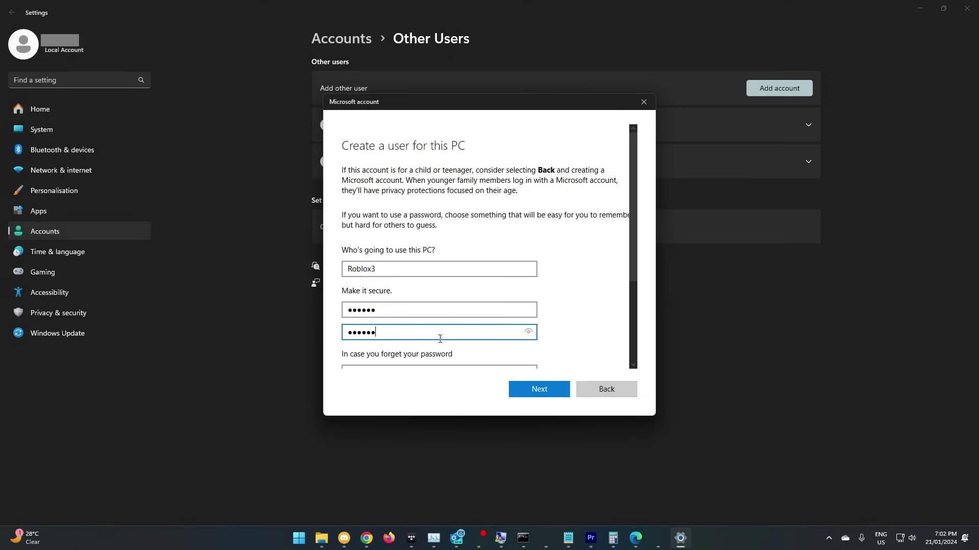
scroll(440, 336, down, 2)
click(538, 389)
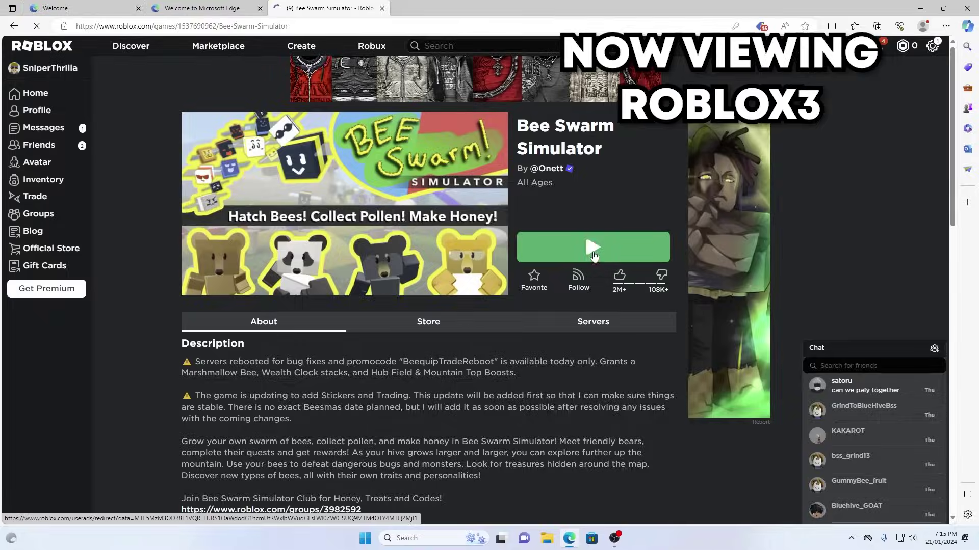
- Play Bee Swarm Simulator so the Roblox installer starts
click(593, 252)
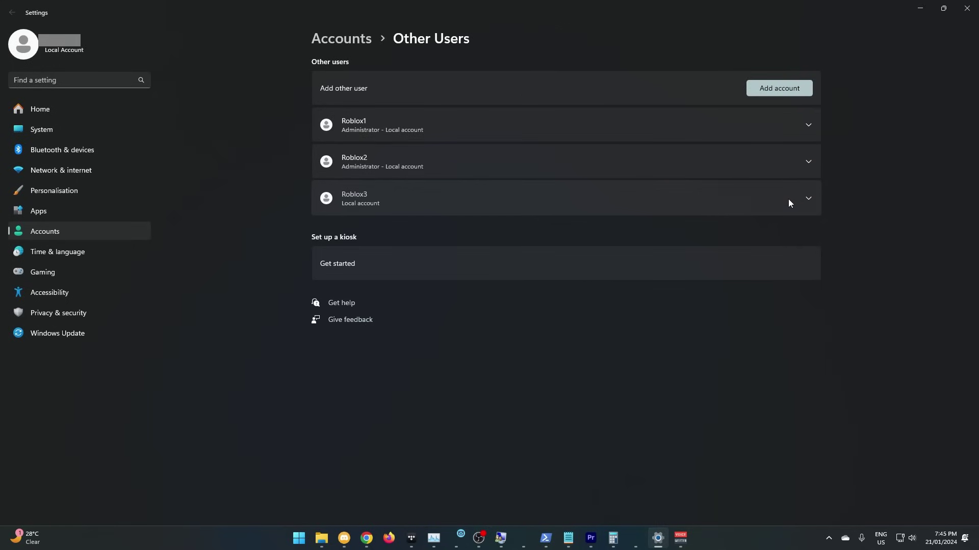
- Open Change account type for Roblox3 and expand the account type list
click(788, 199)
click(752, 231)
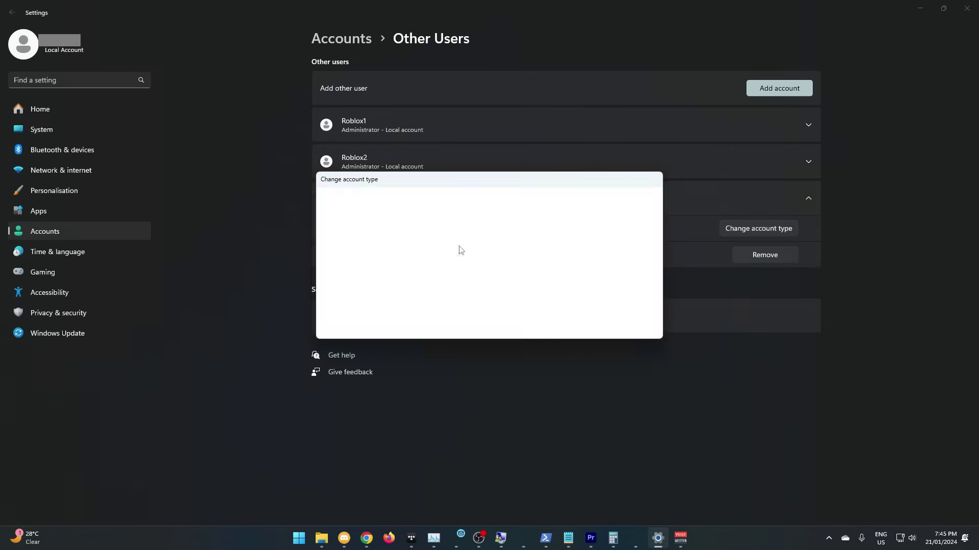
click(384, 275)
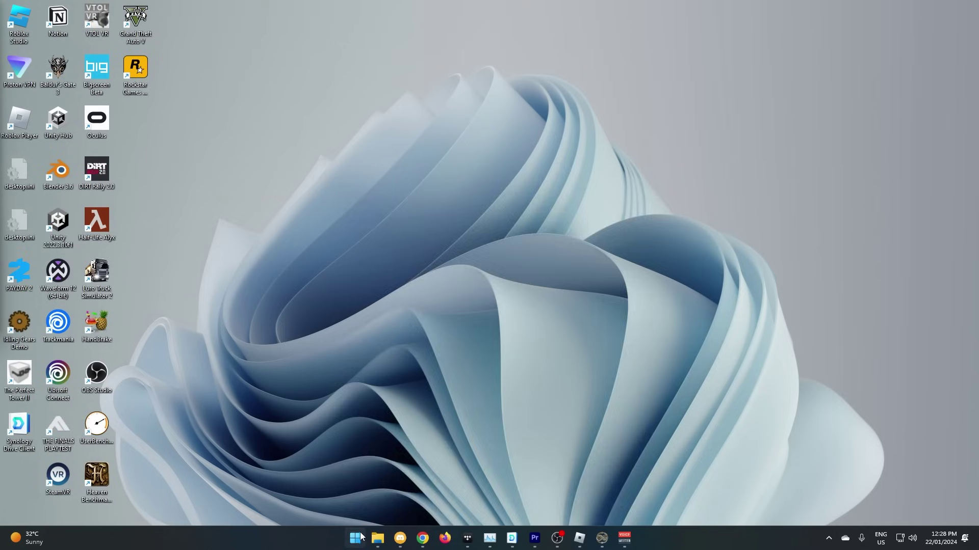
- Bring up Windows search from the taskbar
click(355, 538)
- Search for rdp.exe and run the Downloads copy, allowing it past the security warning
text(rdp.e)
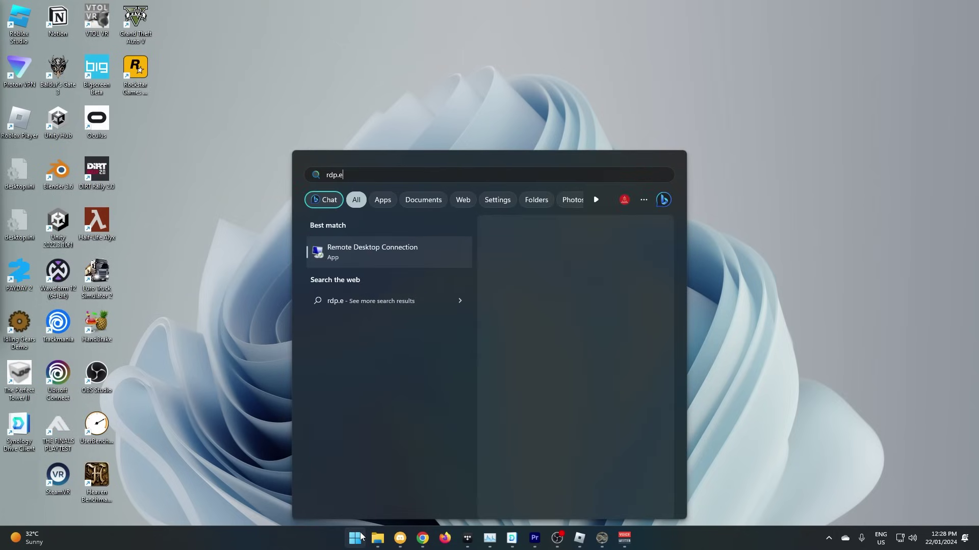
text(xe)
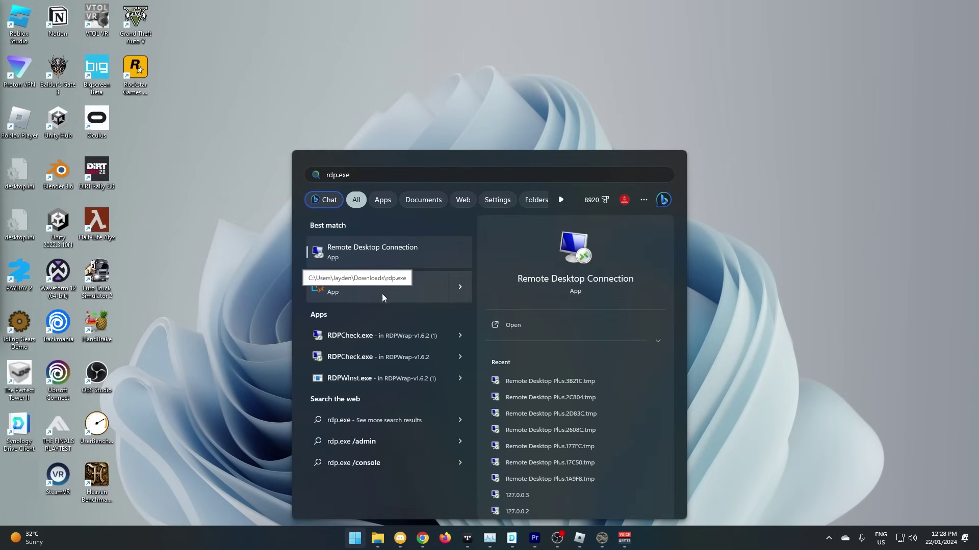
click(359, 292)
click(521, 280)
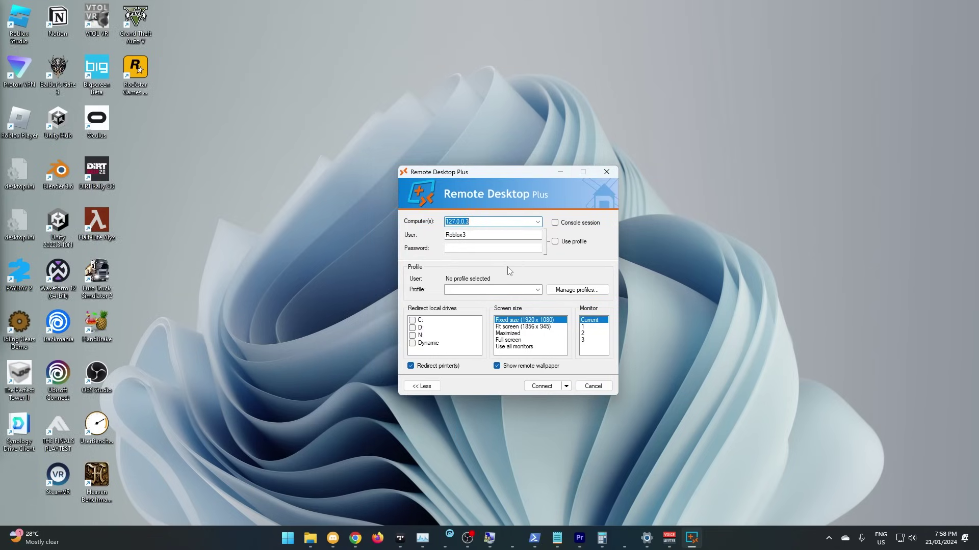
- Edit the Computer(s) field so 127.0.0.3 becomes 127.0.0.4
click(478, 220)
key(BackSpace)
text(4)
- Create a Remote Desktop Plus profile named Roblox3 with user name Roblox3 and the account password entered twice
click(557, 297)
click(364, 336)
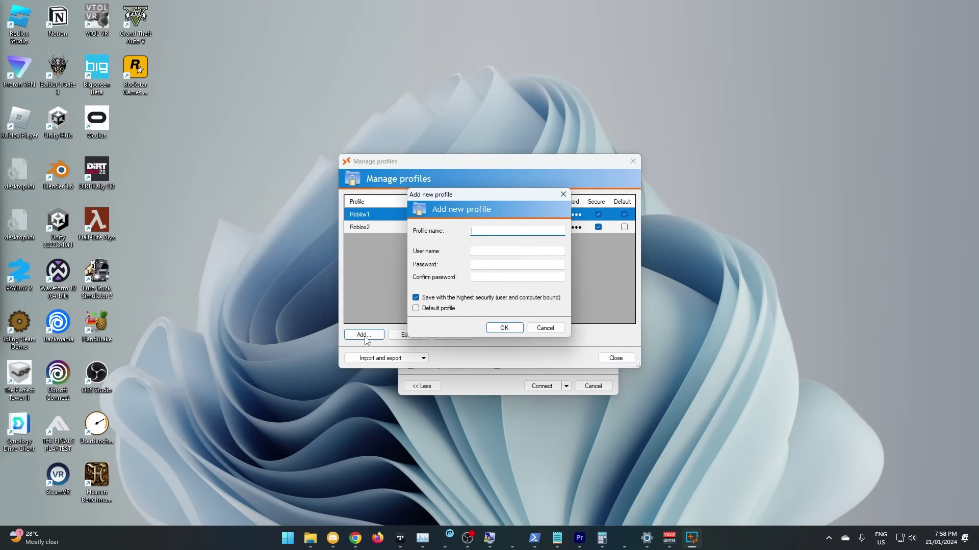
text(Roblox3)
click(498, 251)
text(Roblox3)
click(517, 264)
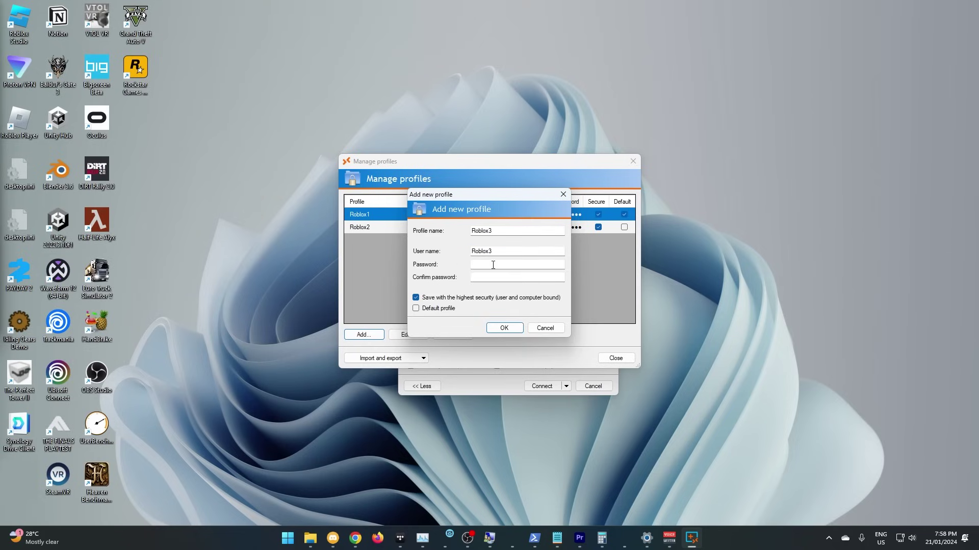
text(••••••)
click(513, 278)
text(••••••)
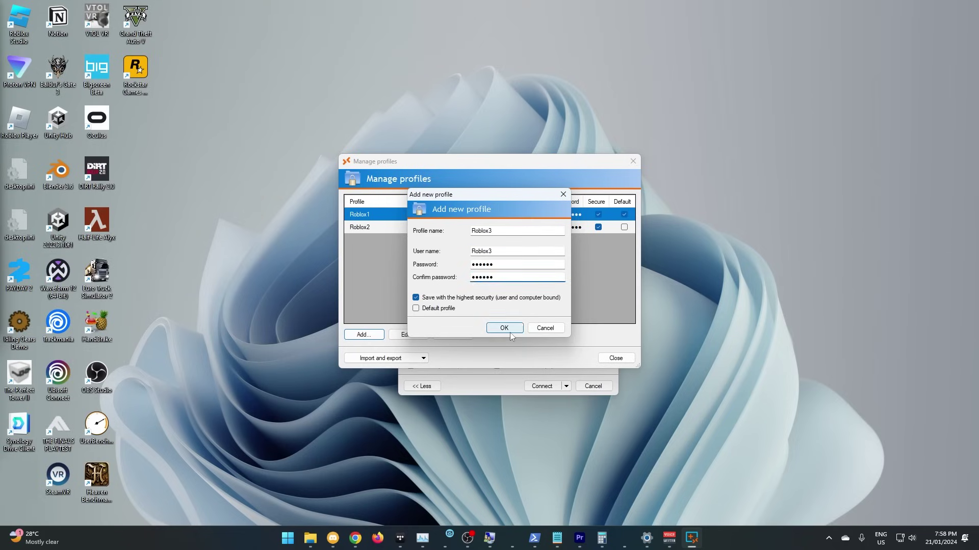
click(504, 328)
- Connect to 127.0.0.4 using the Roblox3 profile with screen size Fit screen (1856 x 945)
click(605, 357)
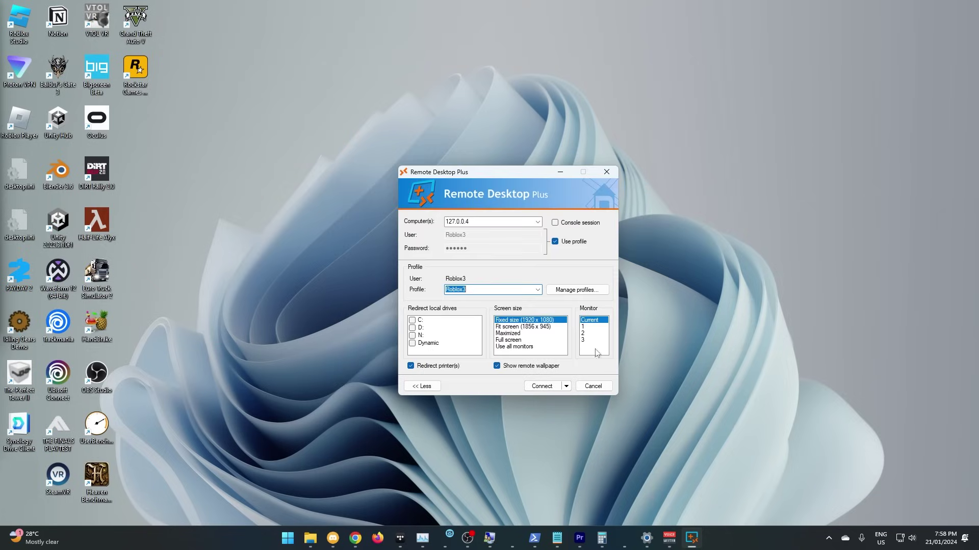
click(538, 289)
click(475, 315)
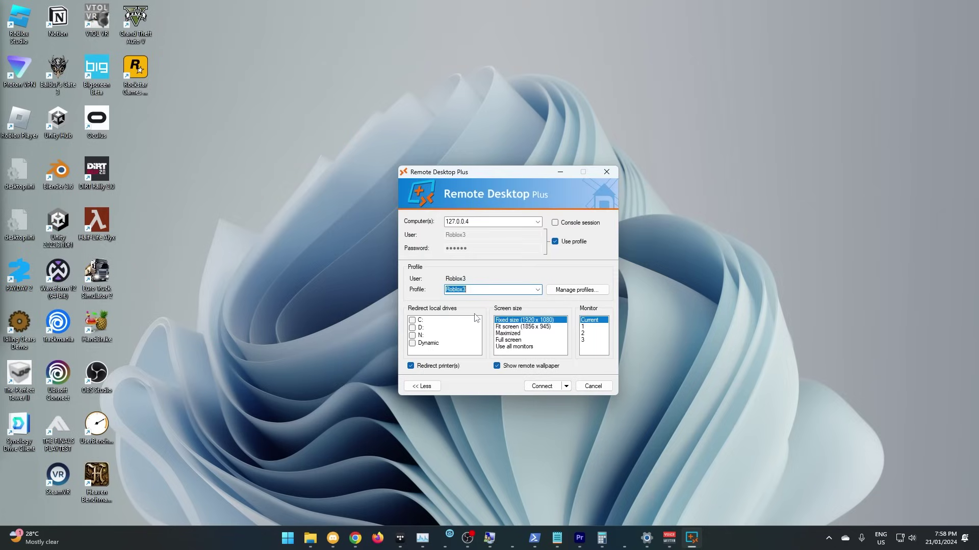
click(526, 327)
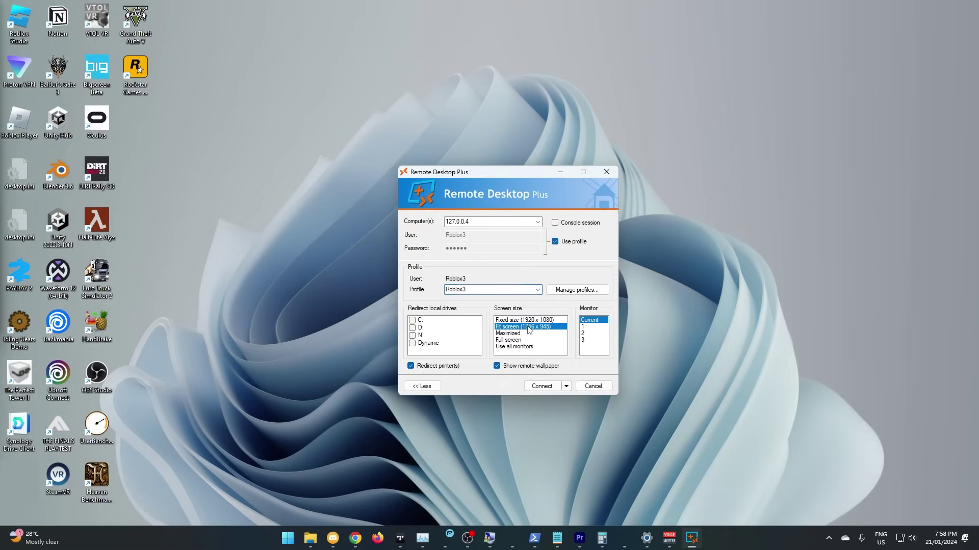
click(543, 386)
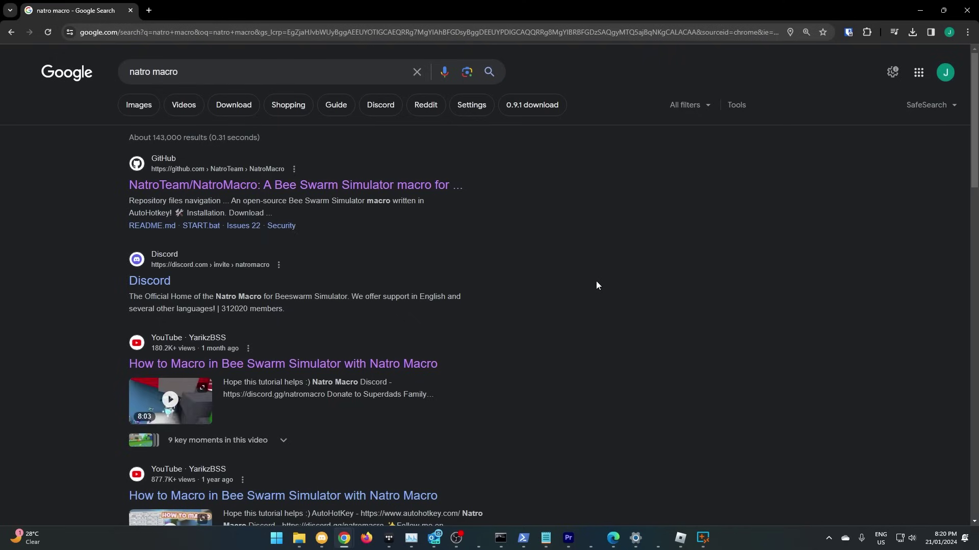
- Follow the Natro Macro Discord invite from the search results and enter the natro-macro channel
click(164, 283)
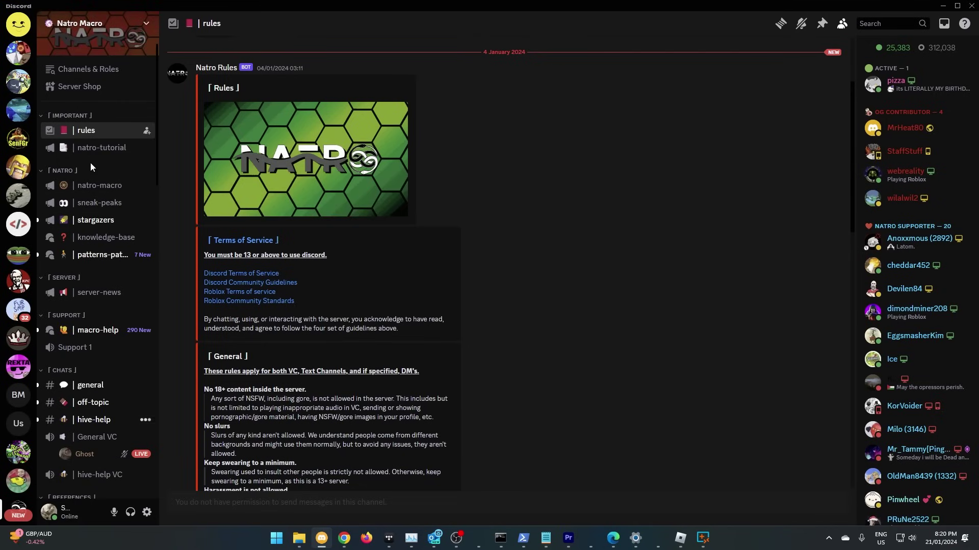
click(92, 186)
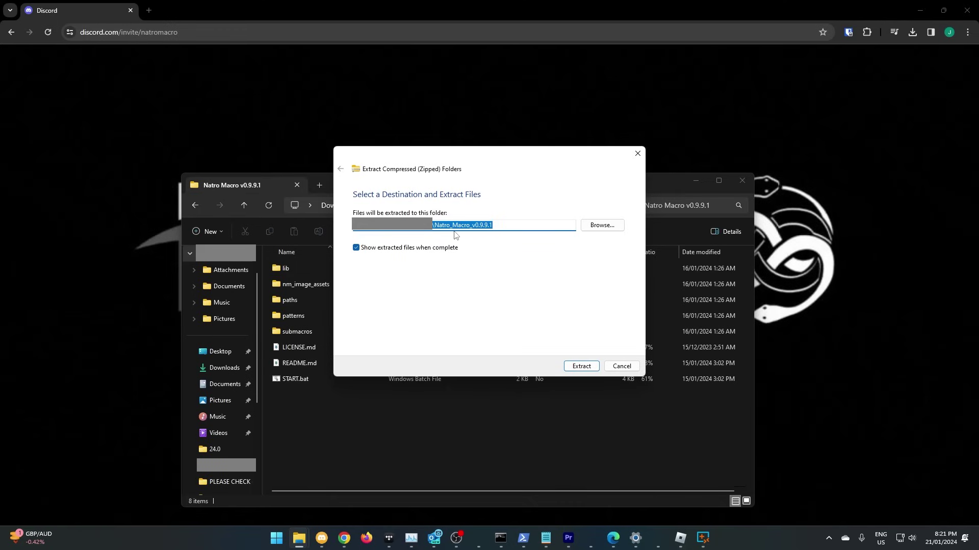
- Extract the Natro Macro v0.9.9.1 archive to its default folder and run START.bat
click(580, 367)
click(580, 367)
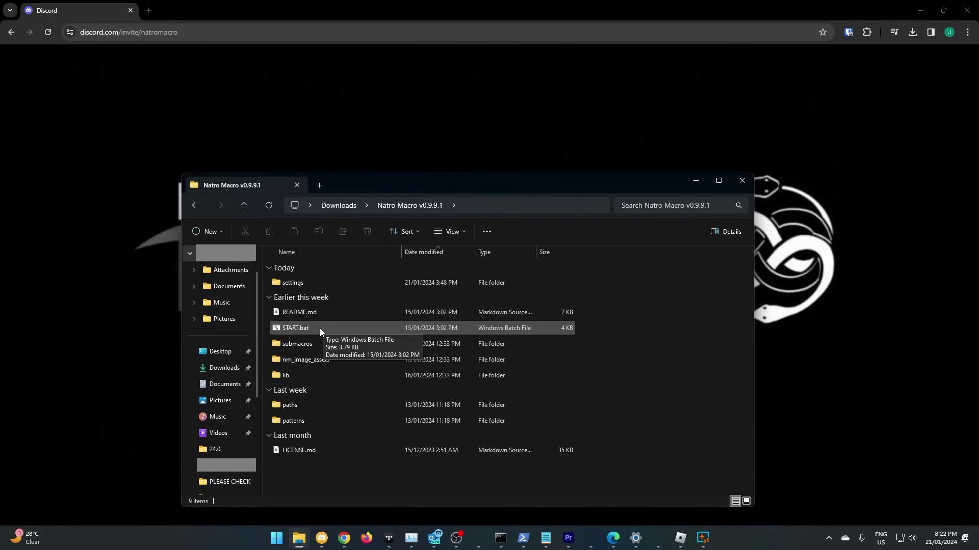
double_click(319, 329)
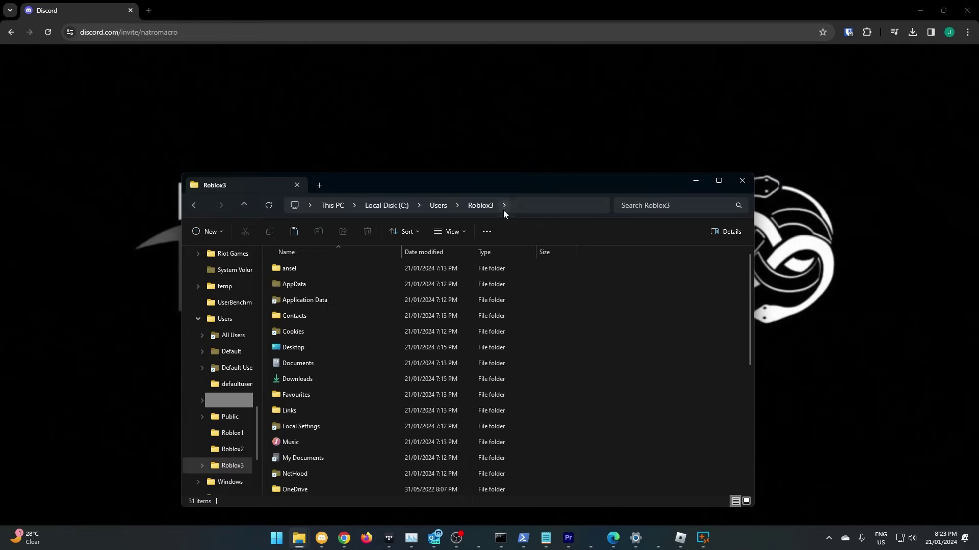
- Paste the Natro Macro folder into C:\Users\Roblox3\Documents
double_click(350, 363)
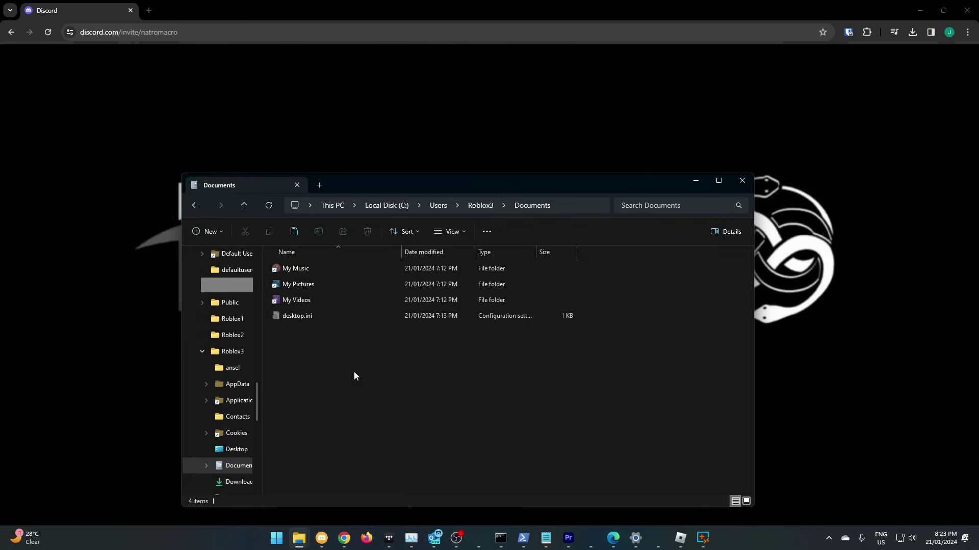
key(ctrl+v)
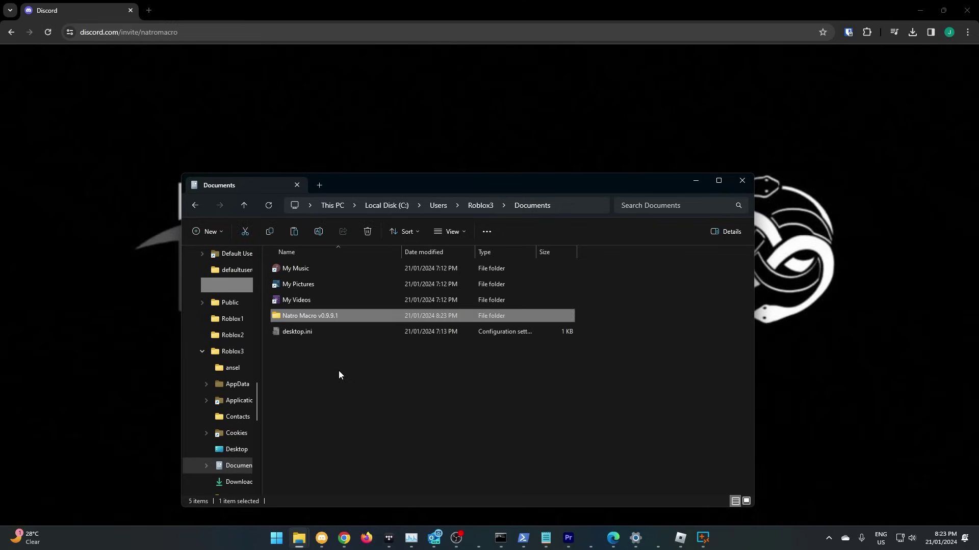
click(339, 374)
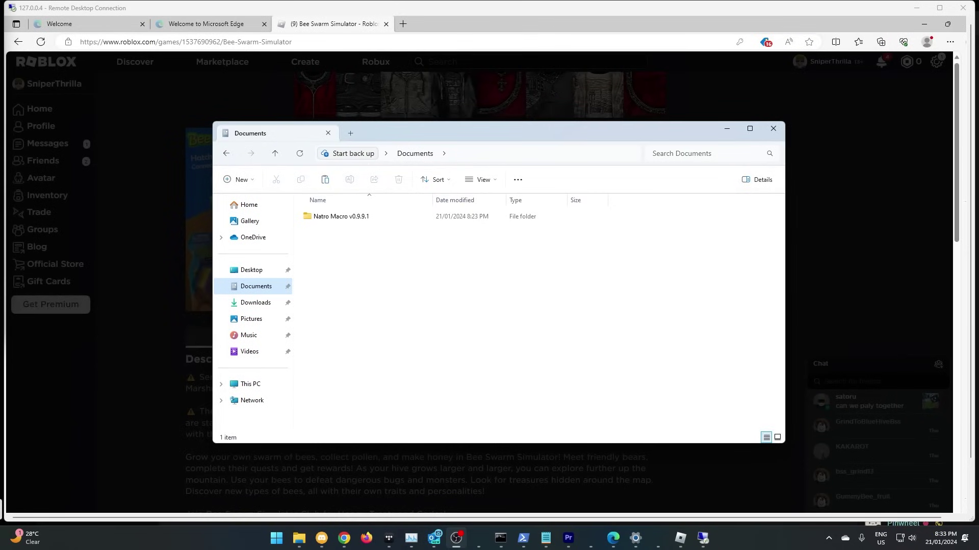
- In the remote session's Documents, open Natro Macro v0.9.9.1 and run START
double_click(352, 216)
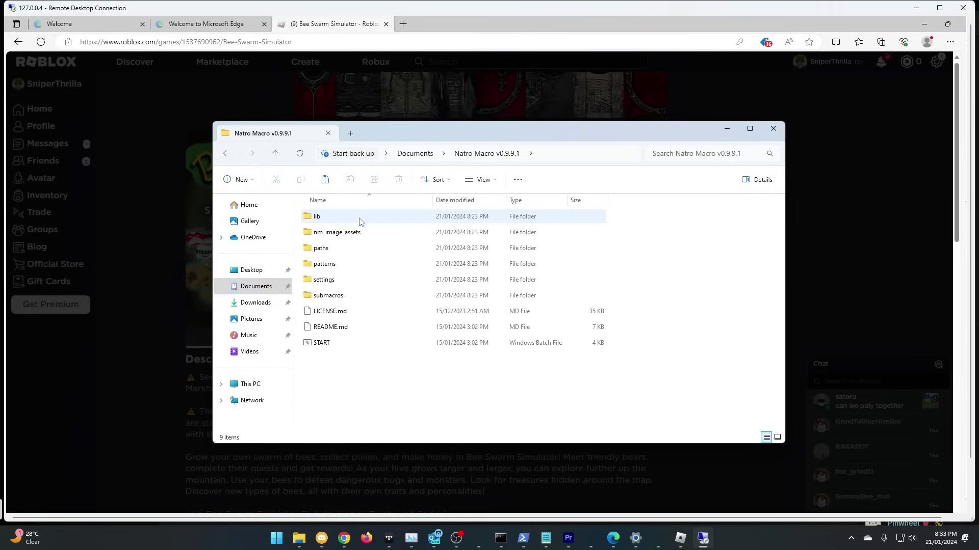
double_click(323, 342)
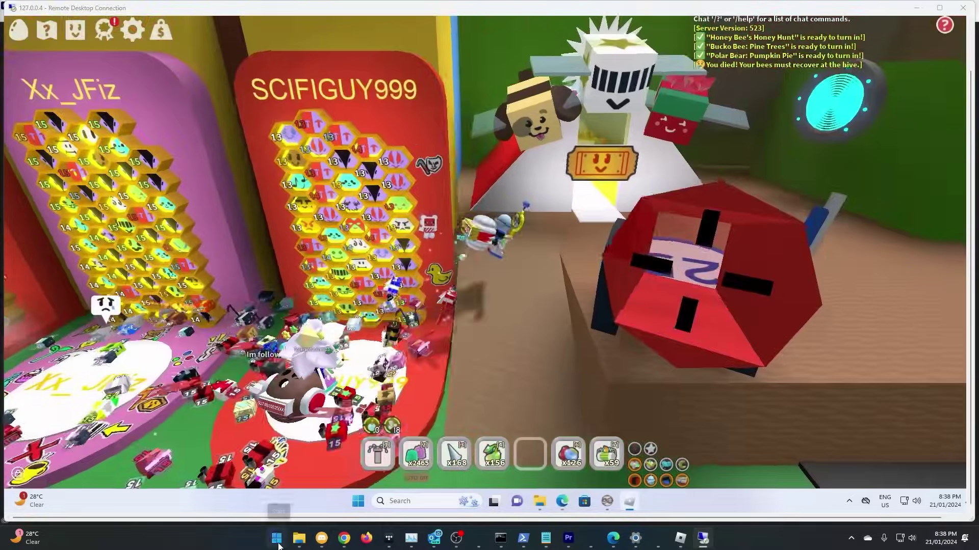
- Bring the Edge window showing rdpwrap.ini forward and restore it as a smaller window over the game
click(279, 545)
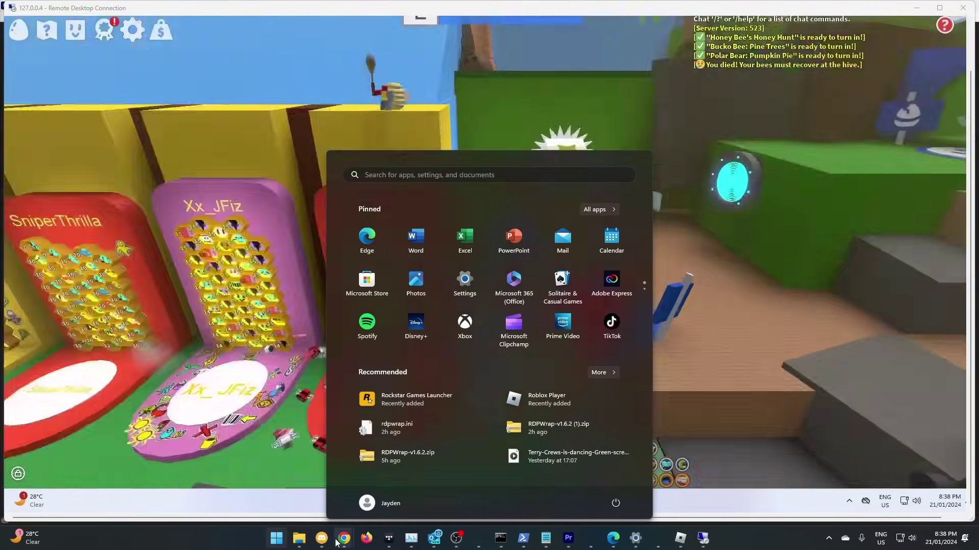
click(613, 538)
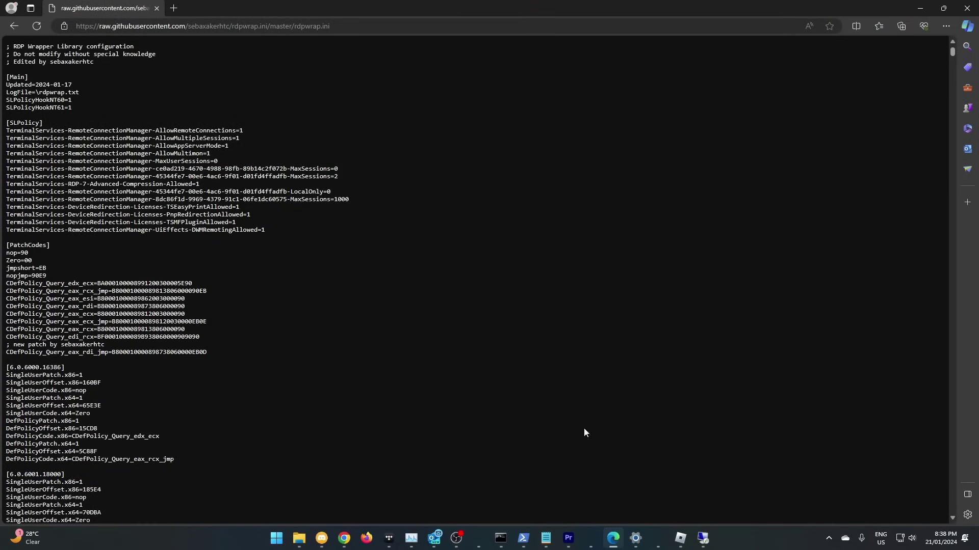
drag(462, 1, 335, 94)
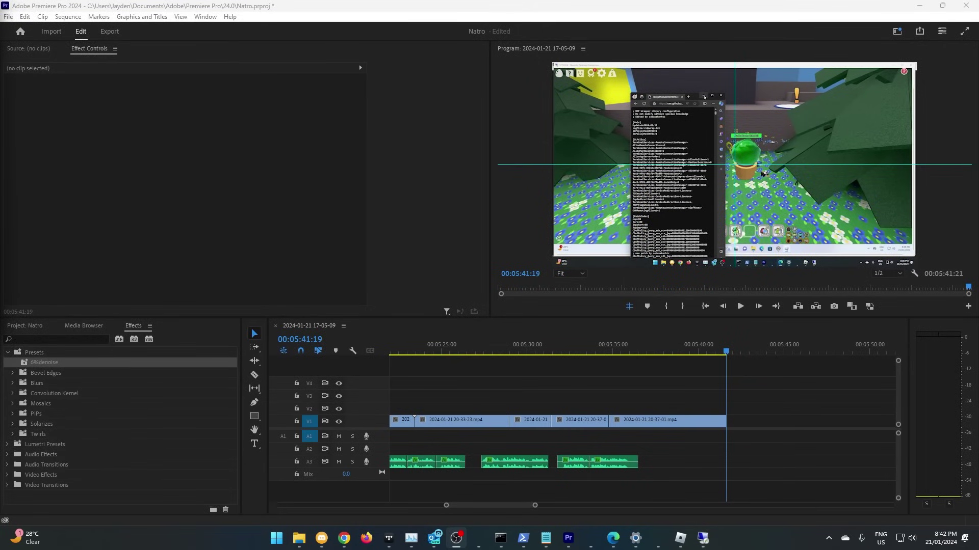
- Switch virtual desktops with Ctrl+Win+Right to reach the 127.0.0.3 and 127.0.0.2 Remote Desktop sessions
key(ctrl+super+Right)
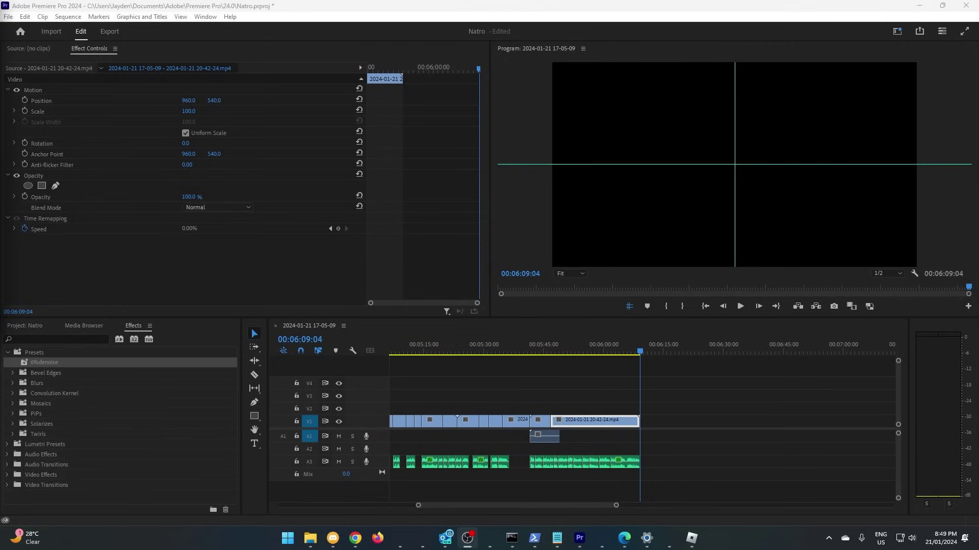
key(ctrl+super+Right)
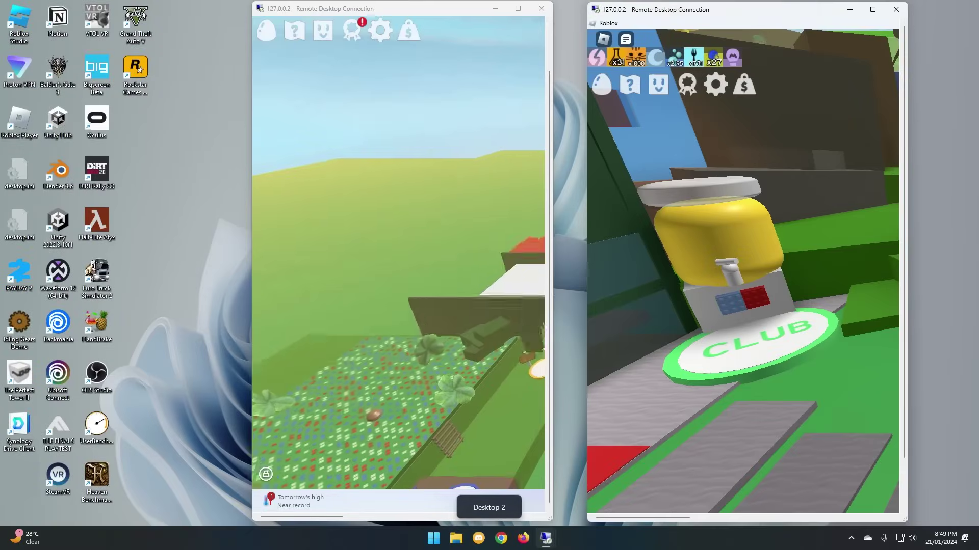